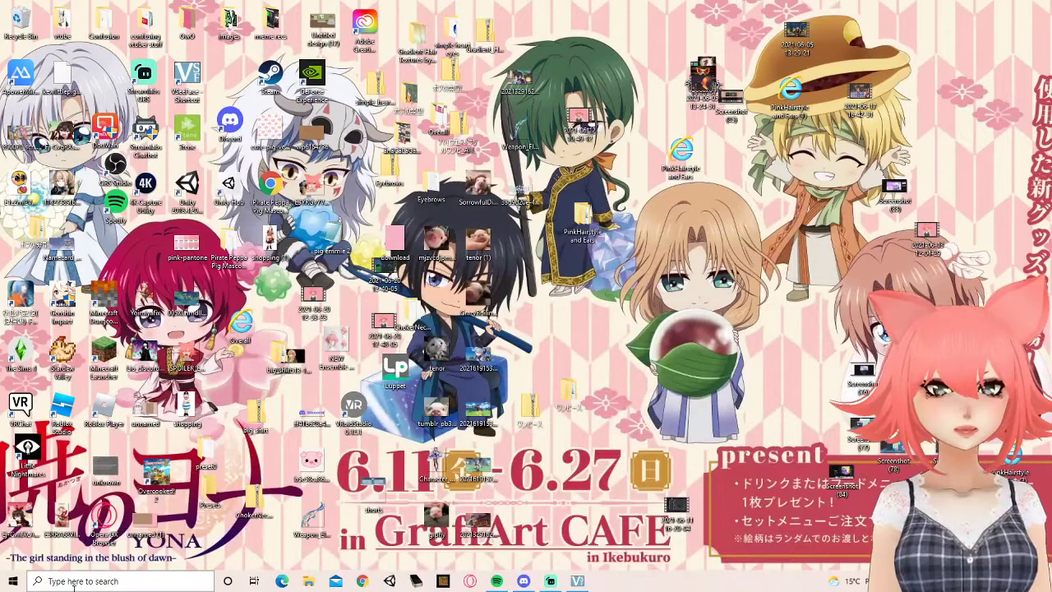
- Search Windows for '%appdata%' from the taskbar search box
{"action": "left_click", "coordinate": [209, 573]}
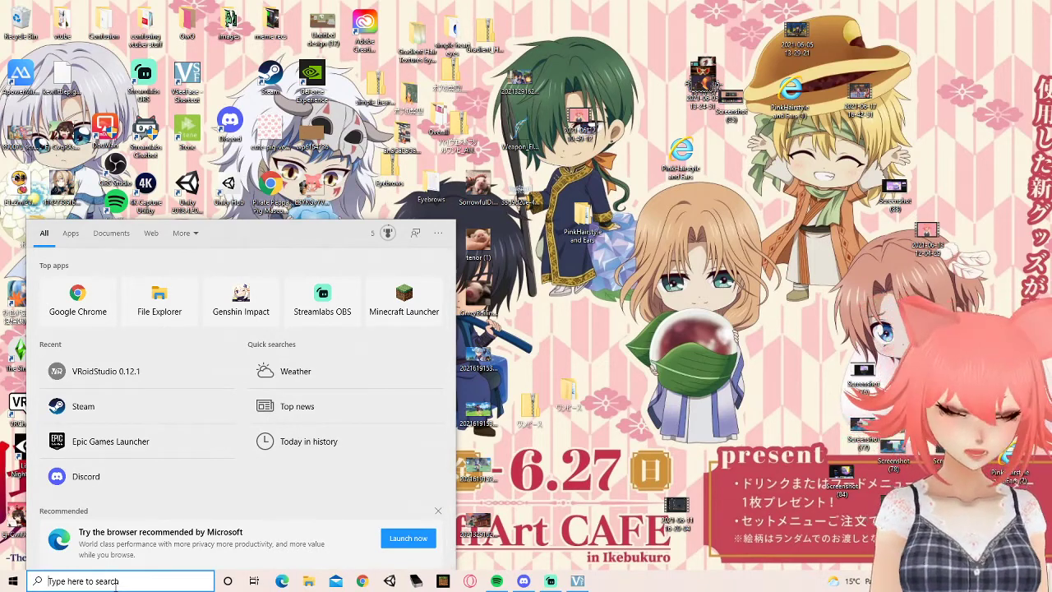
{"action": "type", "text": "%"}
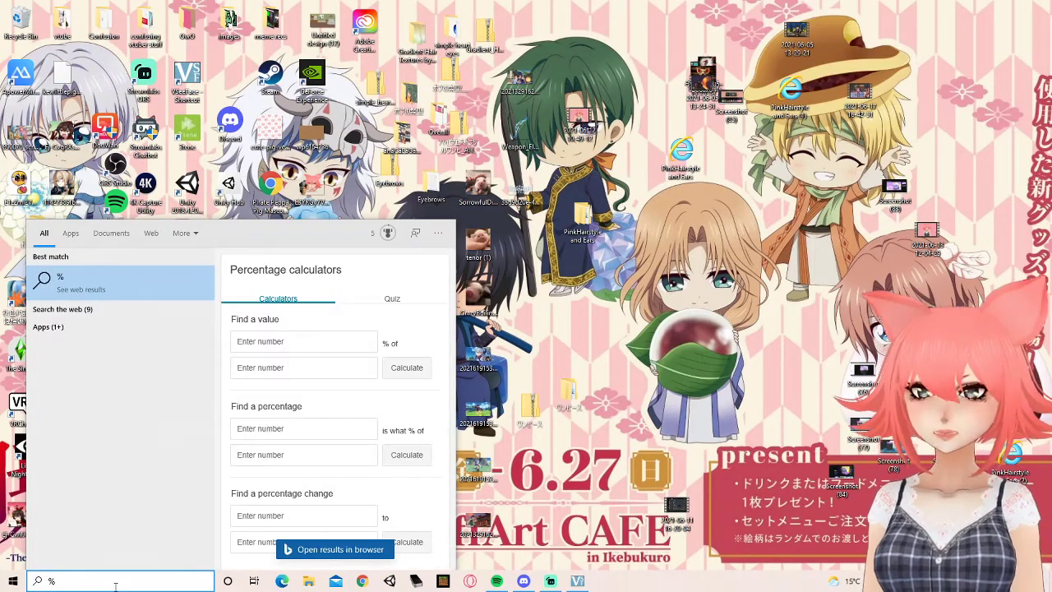
{"action": "type", "text": "appda"}
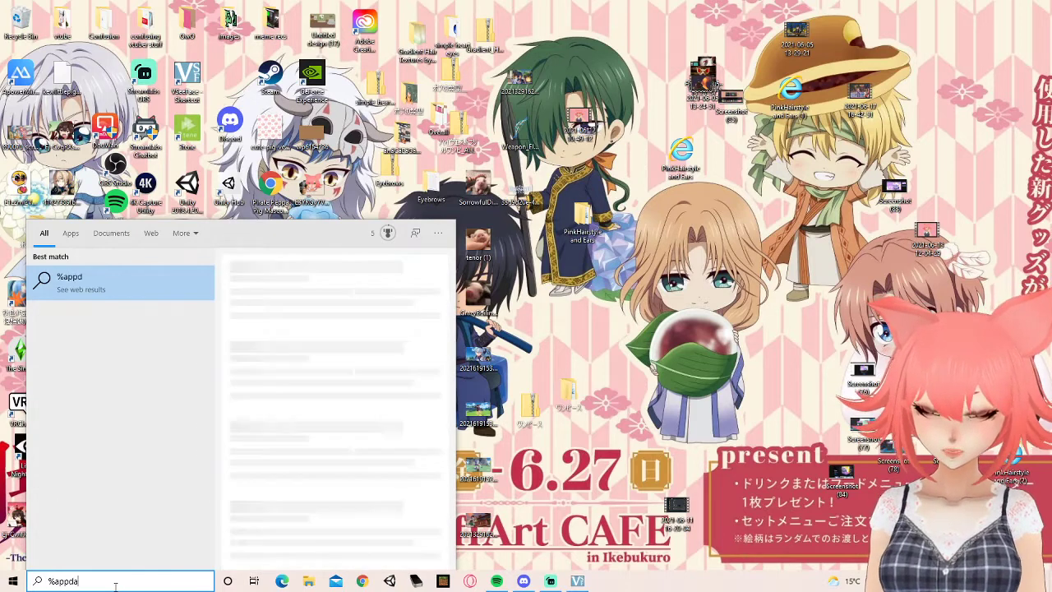
{"action": "type", "text": "ta%"}
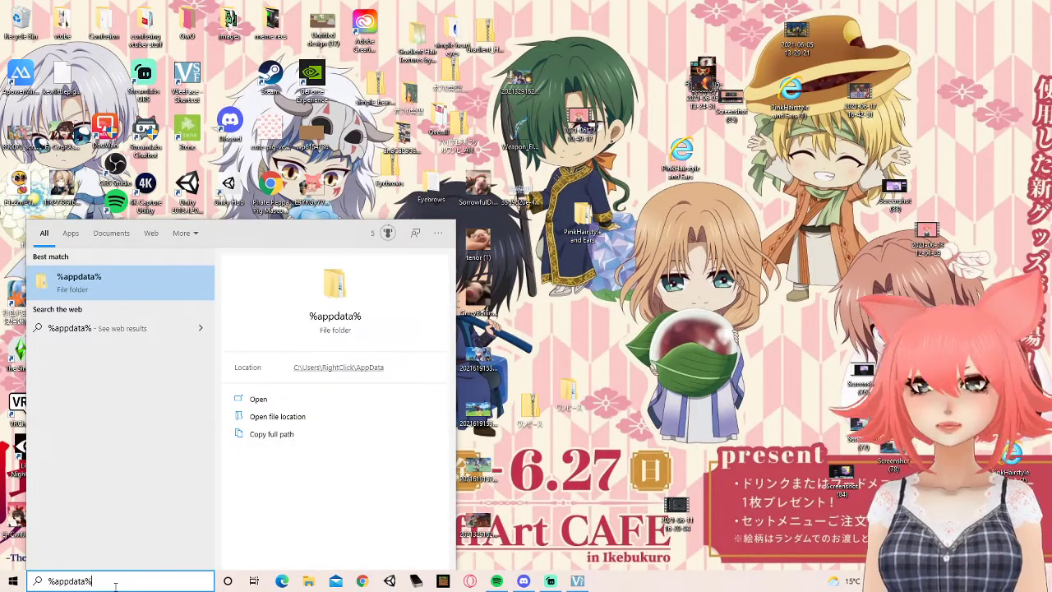
- Go from Roaming up to AppData, then into LocalLow > pixiv > VRoidStudio > hair_presets
{"action": "left_click", "coordinate": [94, 278]}
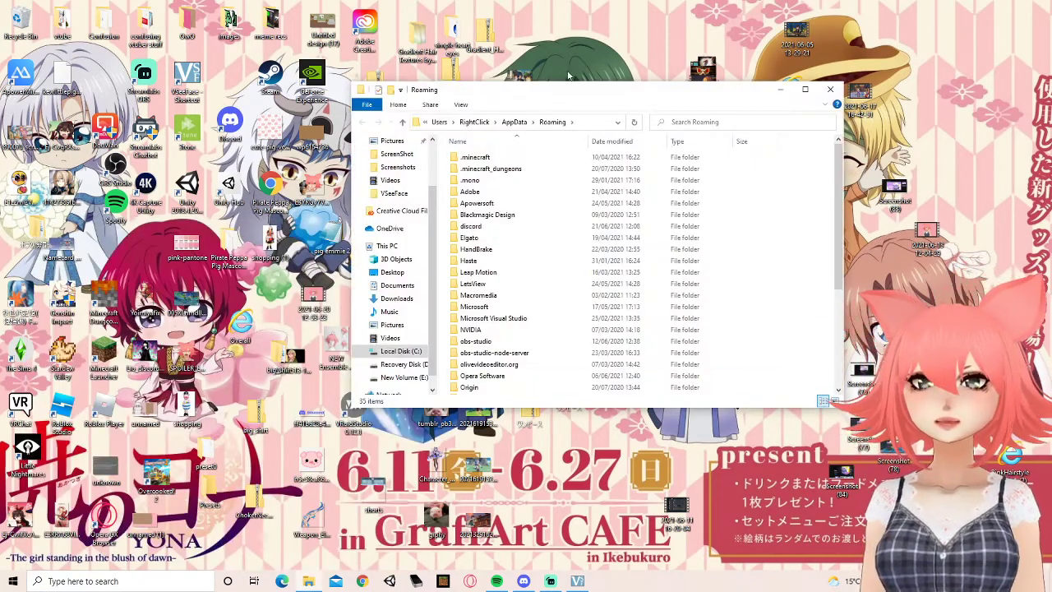
{"action": "left_click", "coordinate": [520, 123]}
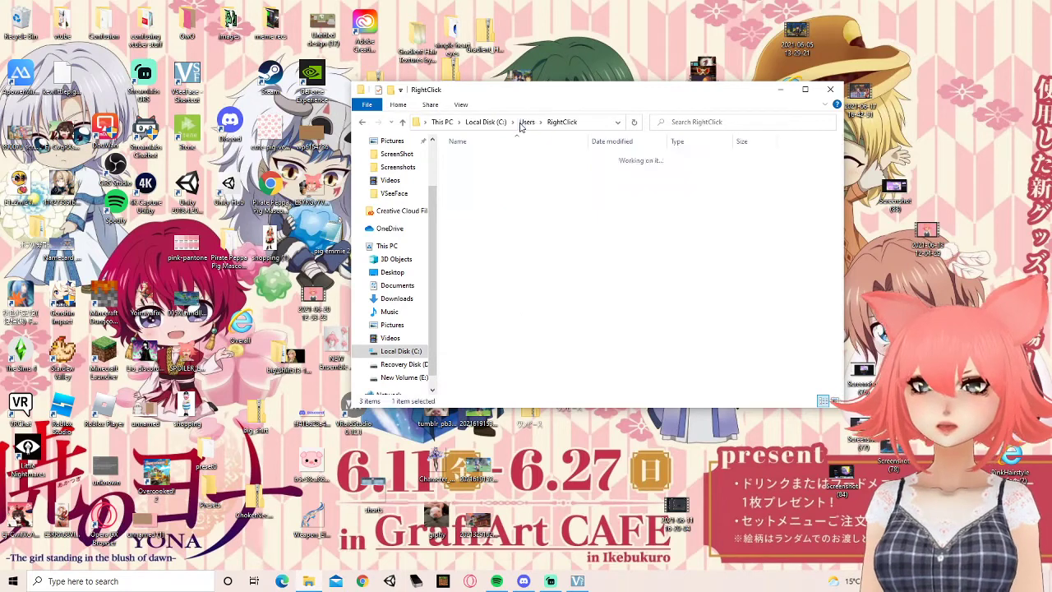
{"action": "left_click", "coordinate": [361, 122]}
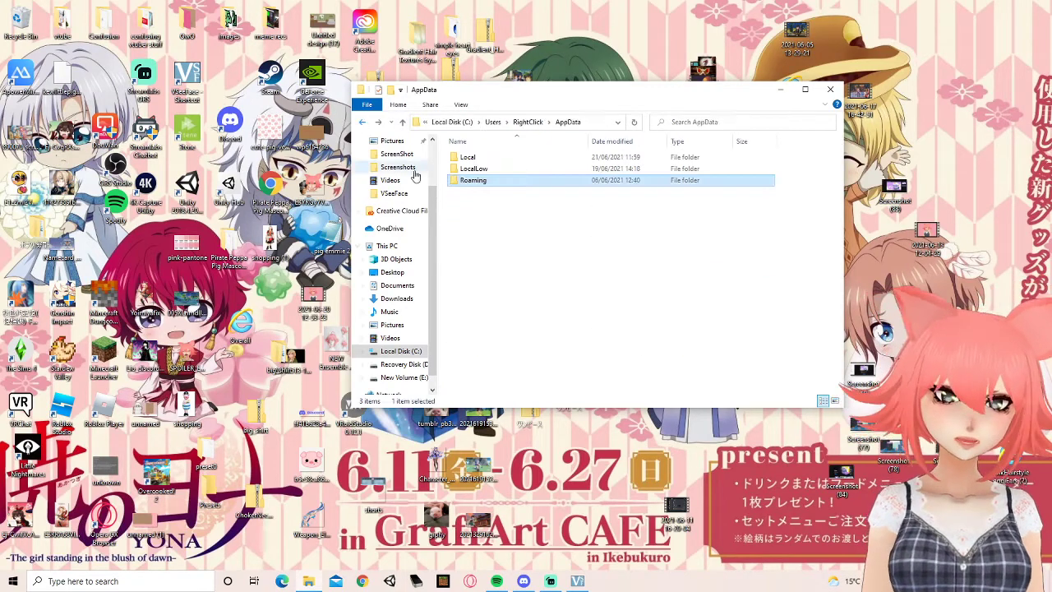
{"action": "left_click", "coordinate": [494, 170]}
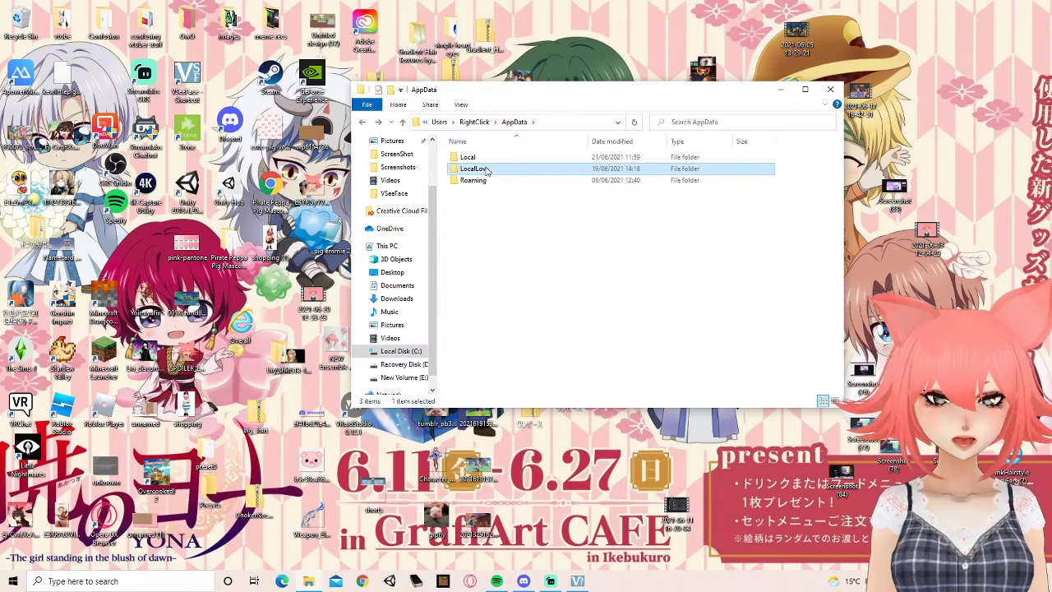
{"action": "double_click", "coordinate": [486, 169]}
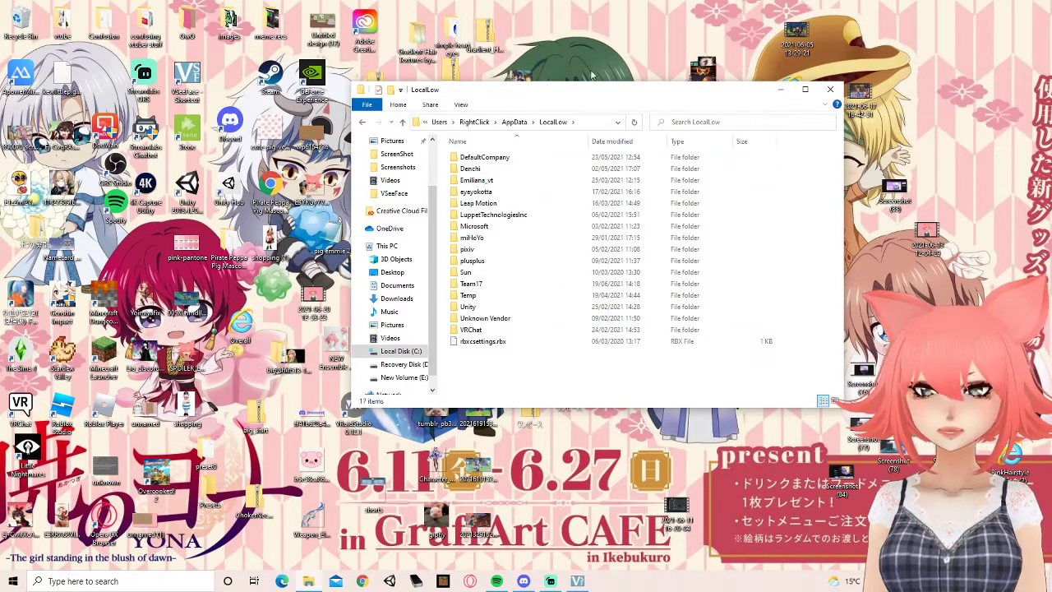
{"action": "double_click", "coordinate": [490, 250]}
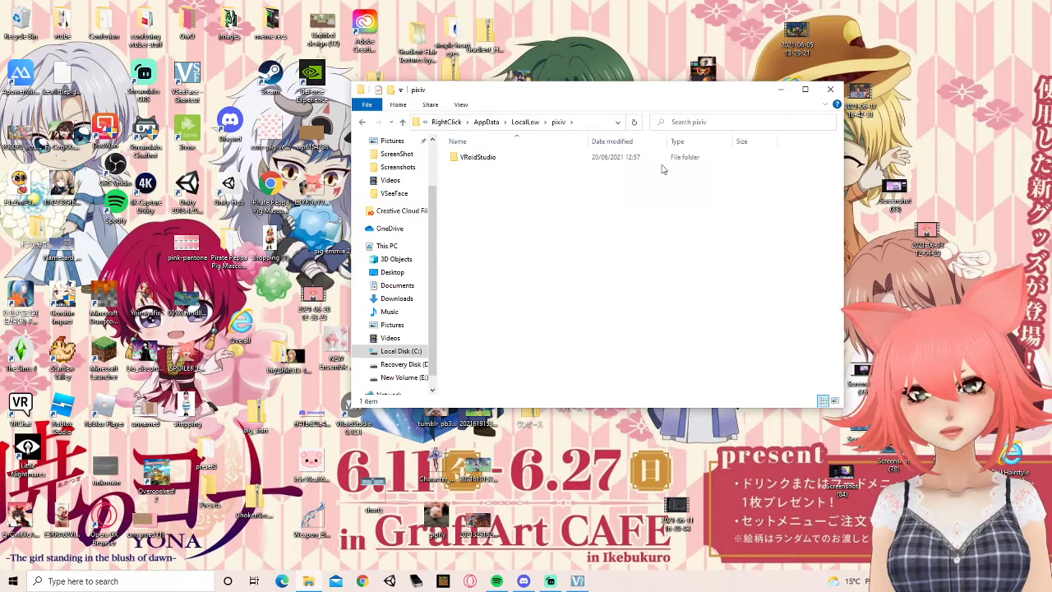
{"action": "double_click", "coordinate": [497, 160]}
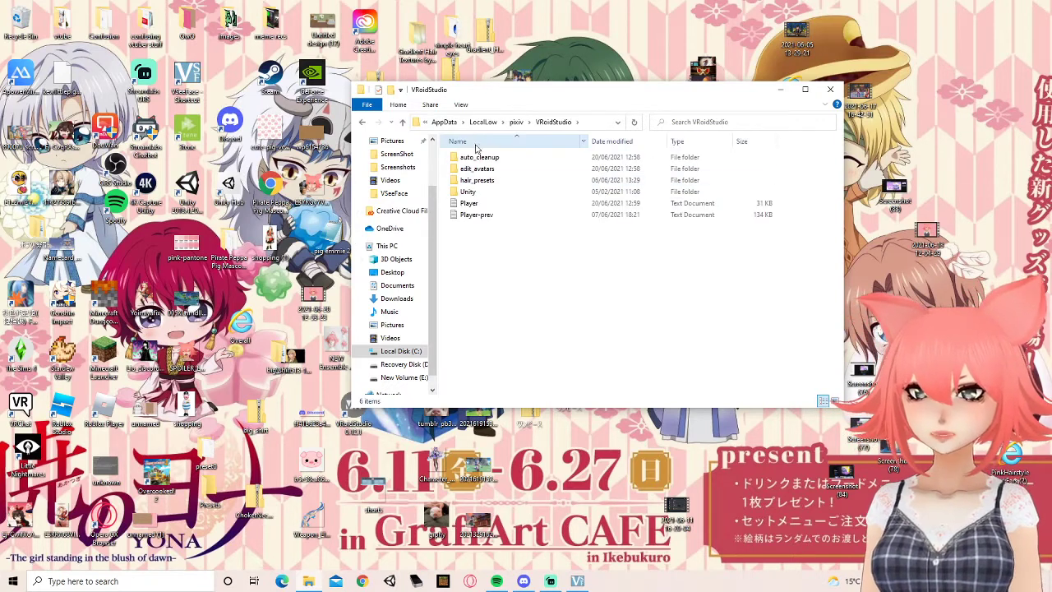
{"action": "double_click", "coordinate": [472, 180]}
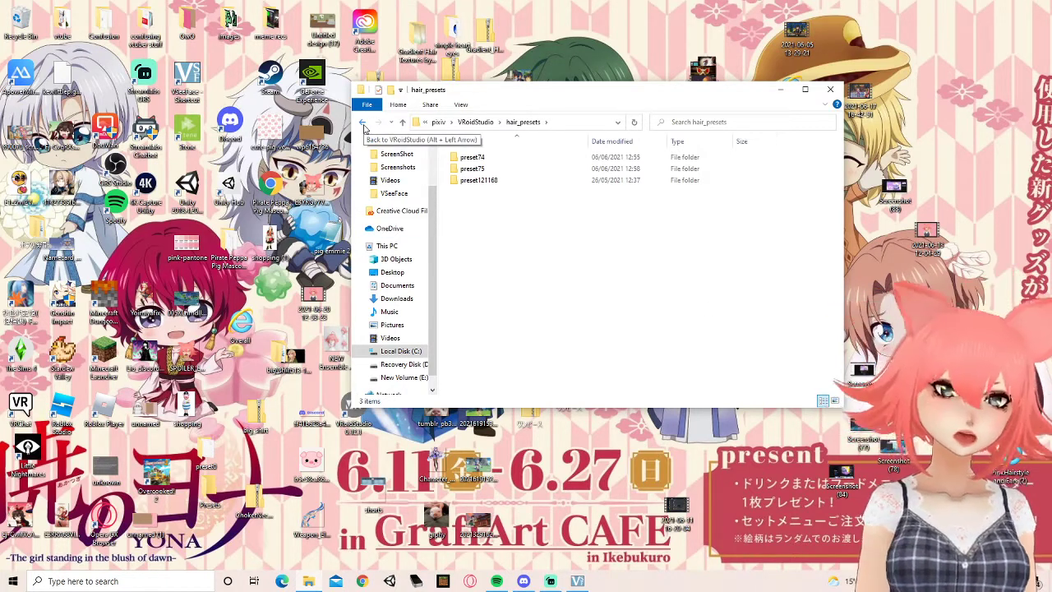
- Reopen the hair_presets folder and move its window to the top-left
{"action": "left_click", "coordinate": [362, 122]}
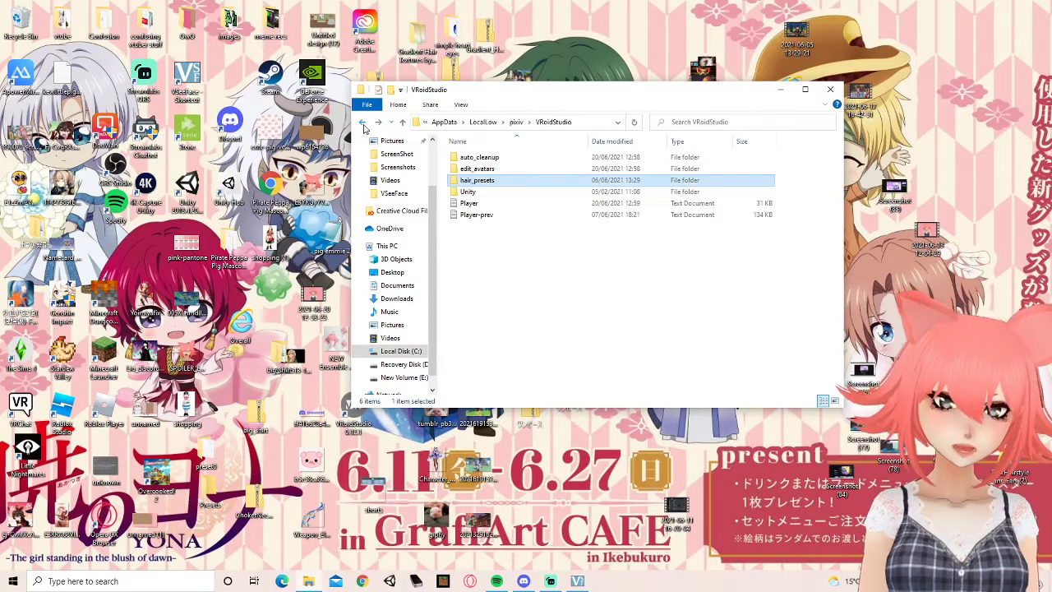
{"action": "double_click", "coordinate": [493, 176]}
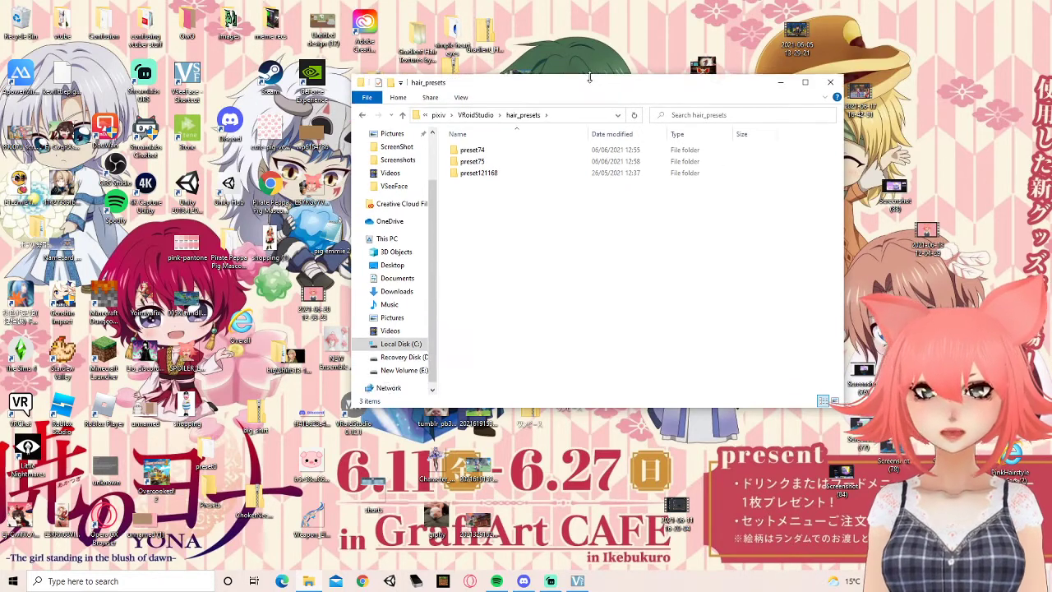
{"action": "left_click_drag", "start_coordinate": [601, 92], "coordinate": [281, 63]}
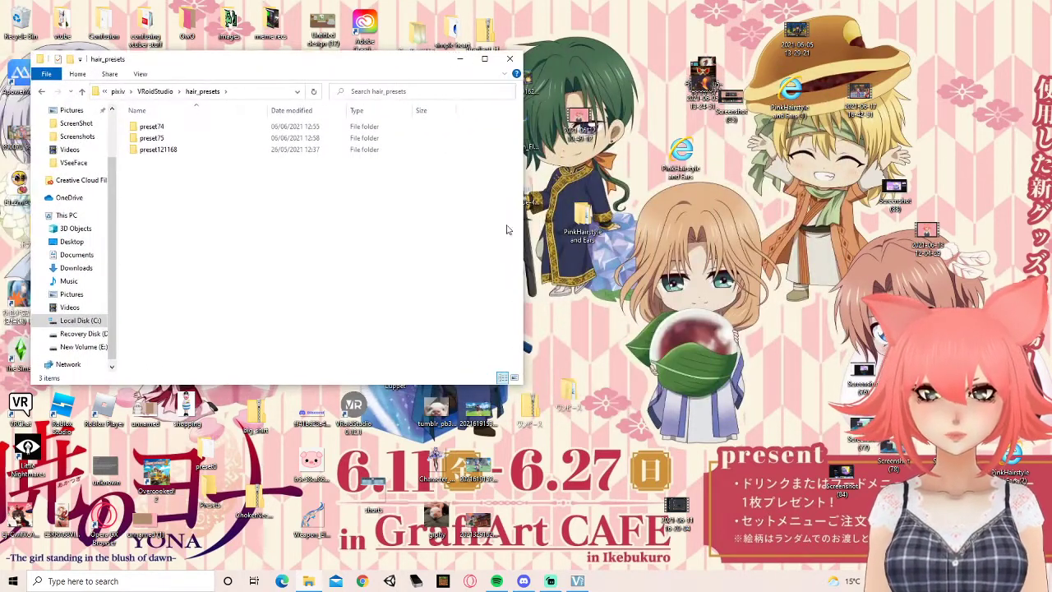
- Open the desktop's PinkHairstyle and Ears folder in a second window on the right
{"action": "left_click_drag", "start_coordinate": [582, 216], "coordinate": [695, 258]}
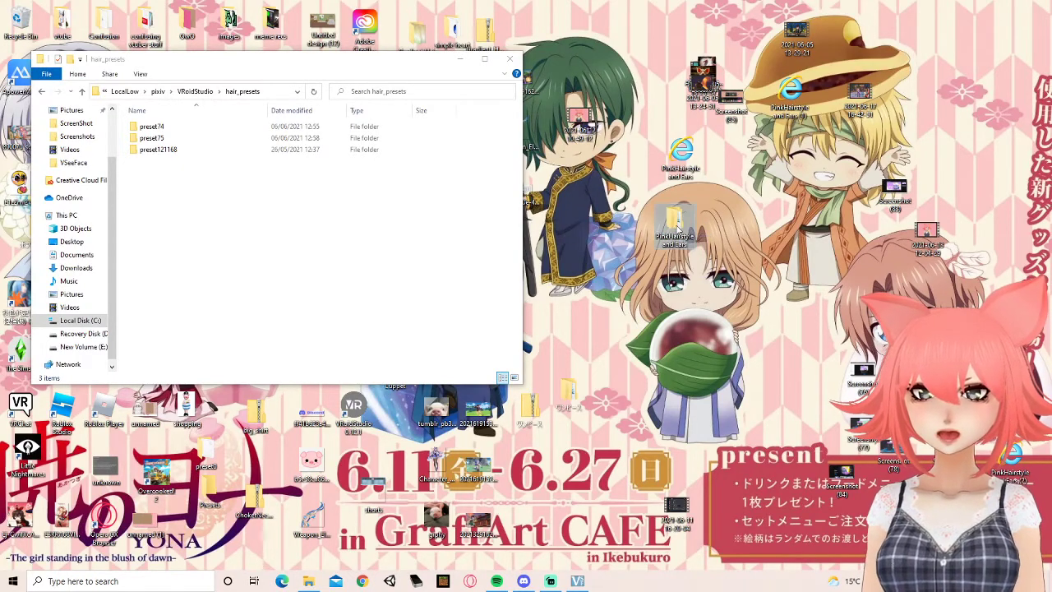
{"action": "left_click_drag", "start_coordinate": [675, 220], "coordinate": [184, 262]}
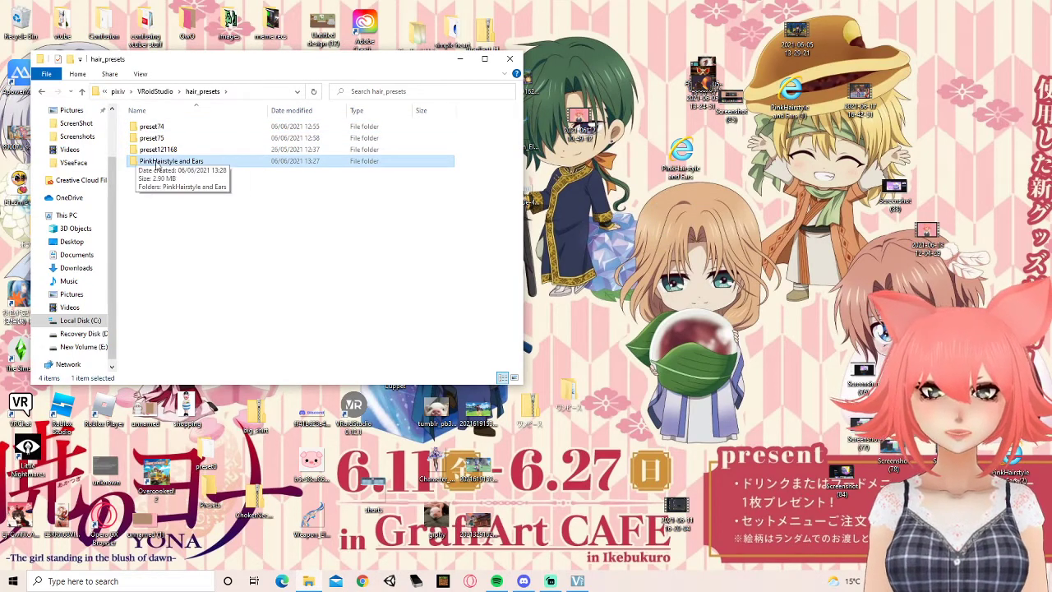
{"action": "left_click_drag", "start_coordinate": [153, 162], "coordinate": [662, 244]}
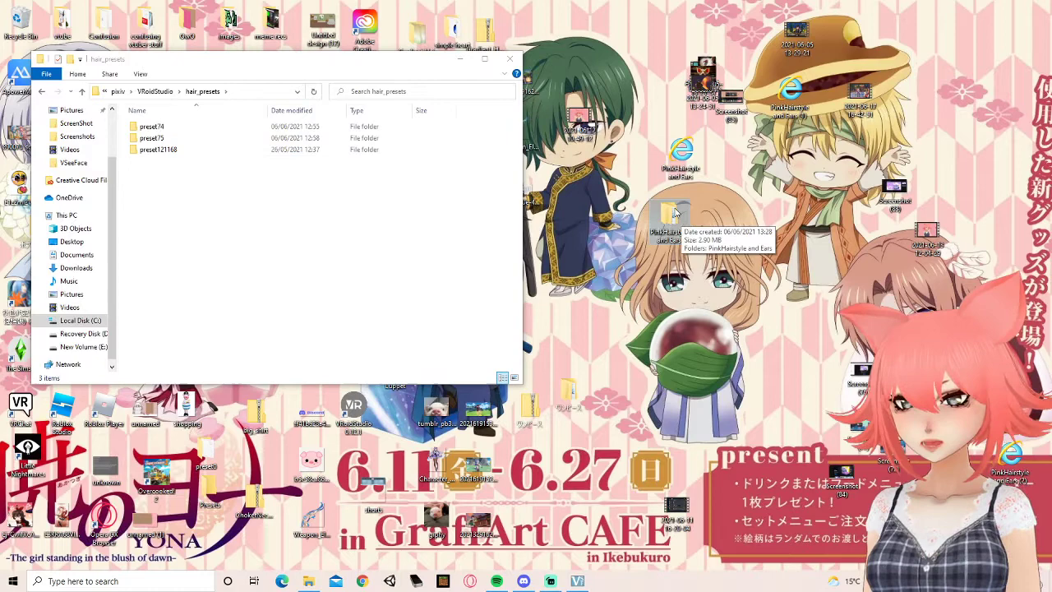
{"action": "double_click", "coordinate": [672, 212]}
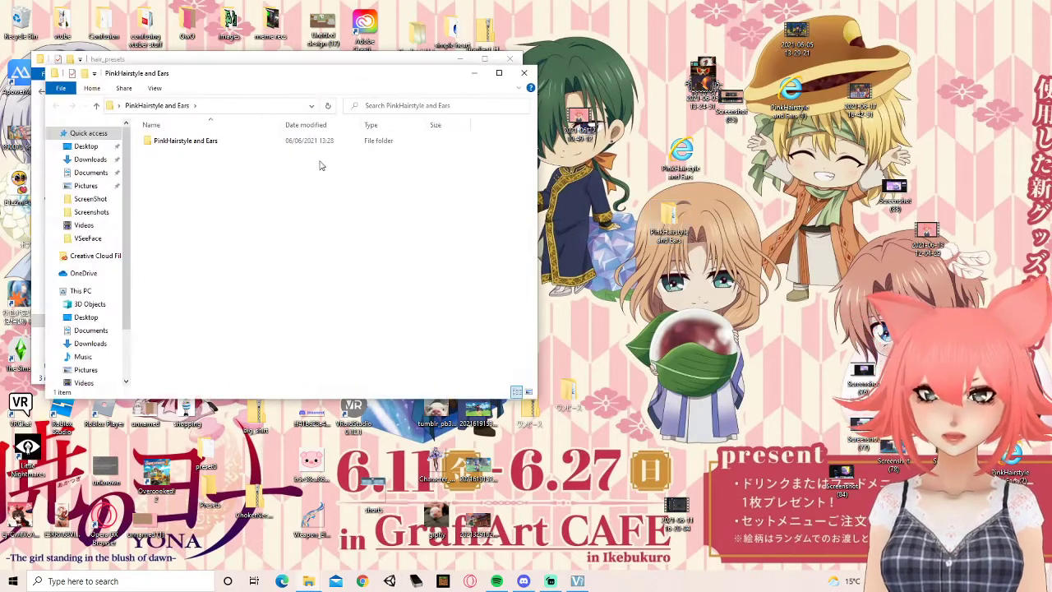
{"action": "left_click_drag", "start_coordinate": [257, 74], "coordinate": [819, 67]}
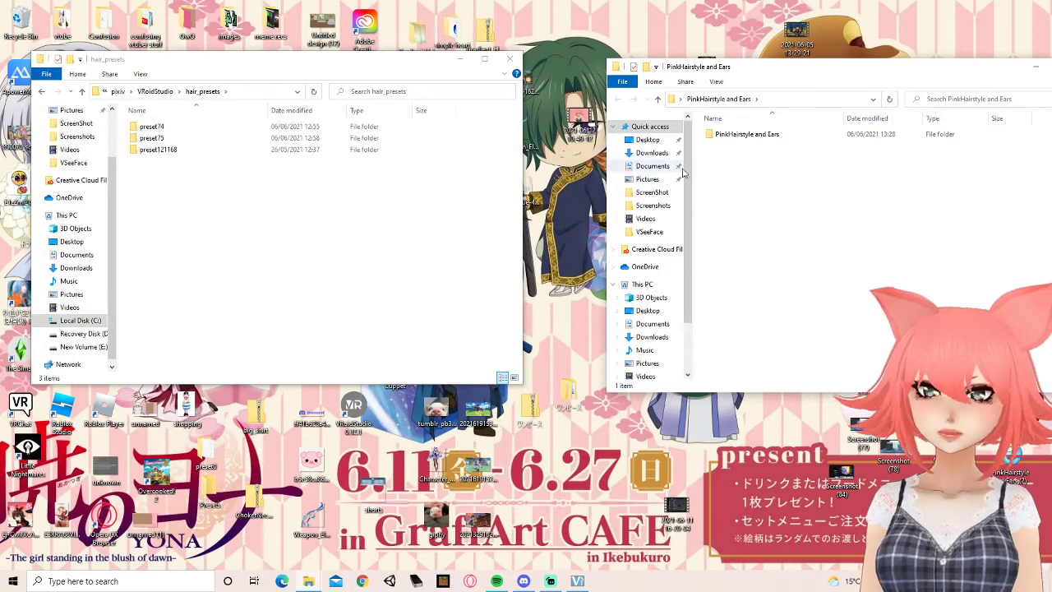
- Open the inner PinkHairstyle and Ears folder, select 'How to import your preset', then activate hair_presets
{"action": "left_click", "coordinate": [757, 144]}
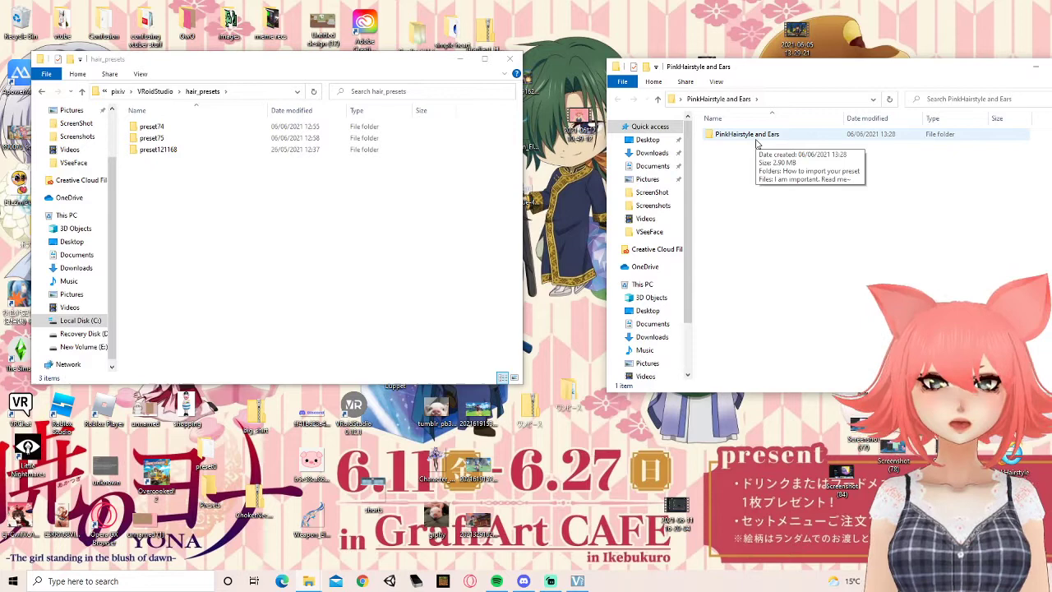
{"action": "double_click", "coordinate": [757, 140]}
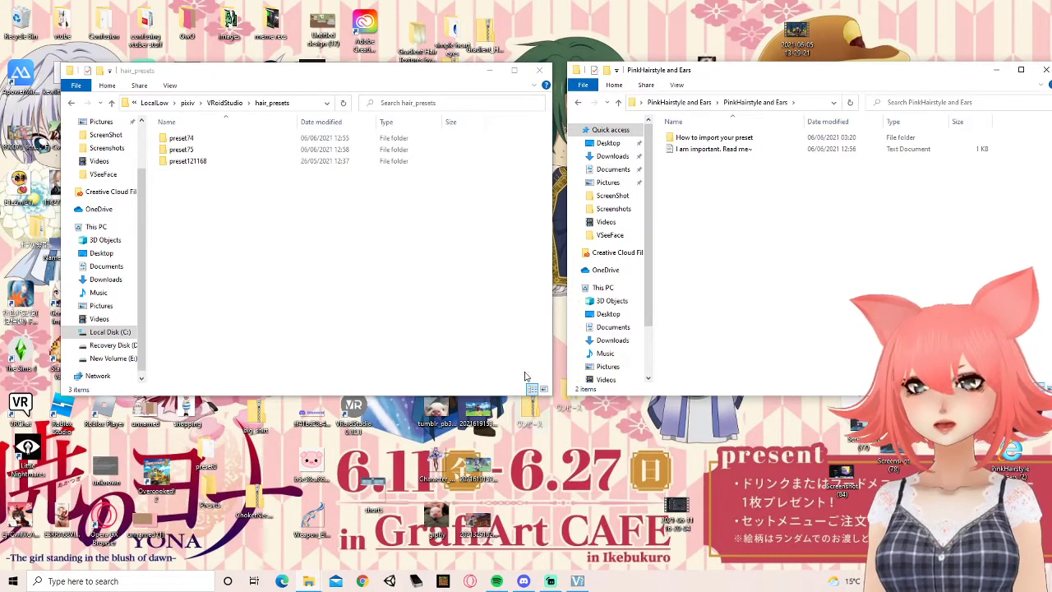
{"action": "left_click_drag", "start_coordinate": [743, 278], "coordinate": [722, 238]}
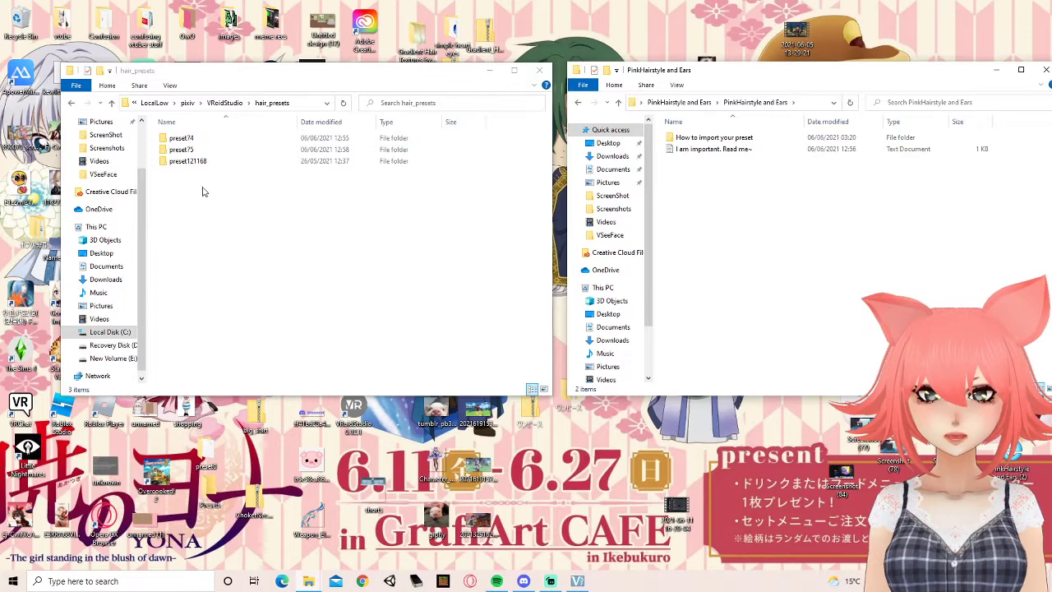
{"action": "key", "text": "Down"}
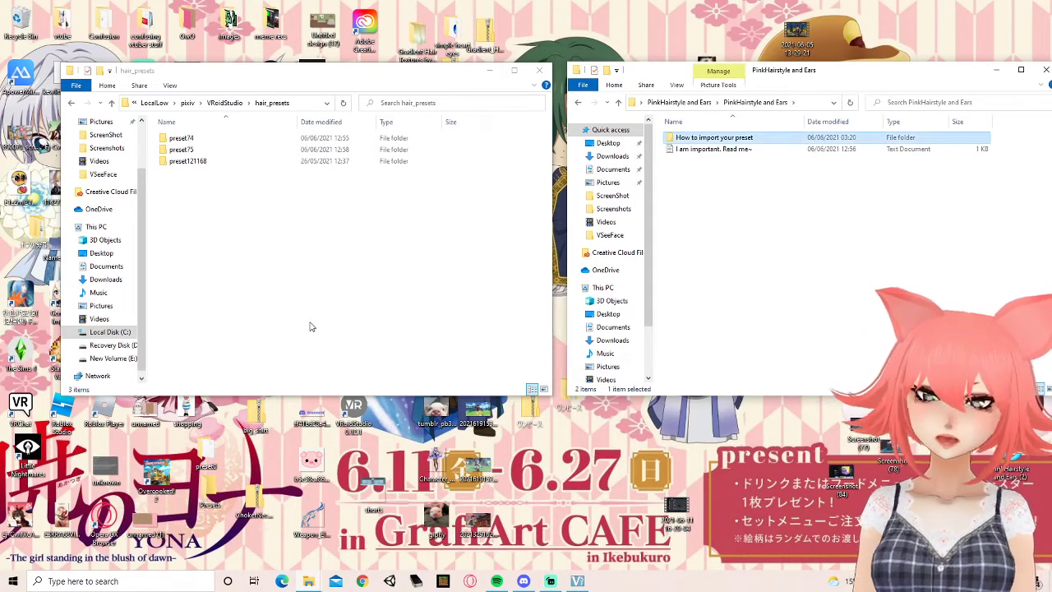
{"action": "left_click", "coordinate": [727, 315]}
{"action": "left_click", "coordinate": [238, 215]}
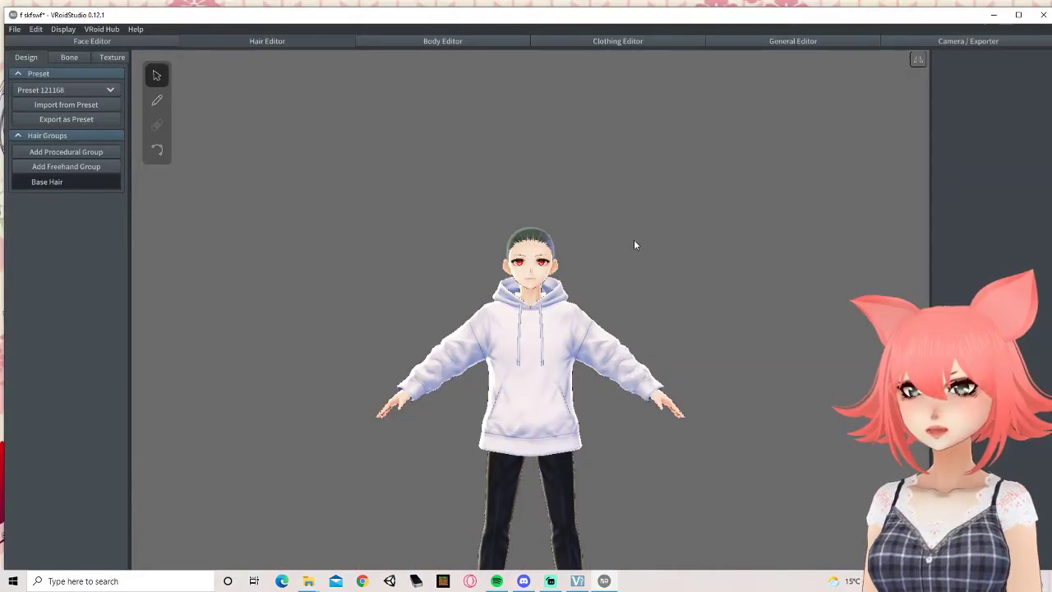
- Import Preset 74 from the Hair Editor's Preset list onto the avatar and zoom to inspect
{"action": "mouse_move", "coordinate": [634, 239]}
{"action": "left_mouse_down"}
{"action": "mouse_move", "coordinate": [608, 255]}
{"action": "mouse_move", "coordinate": [545, 257]}
{"action": "mouse_move", "coordinate": [632, 273]}
{"action": "mouse_move", "coordinate": [633, 246]}
{"action": "left_mouse_up"}
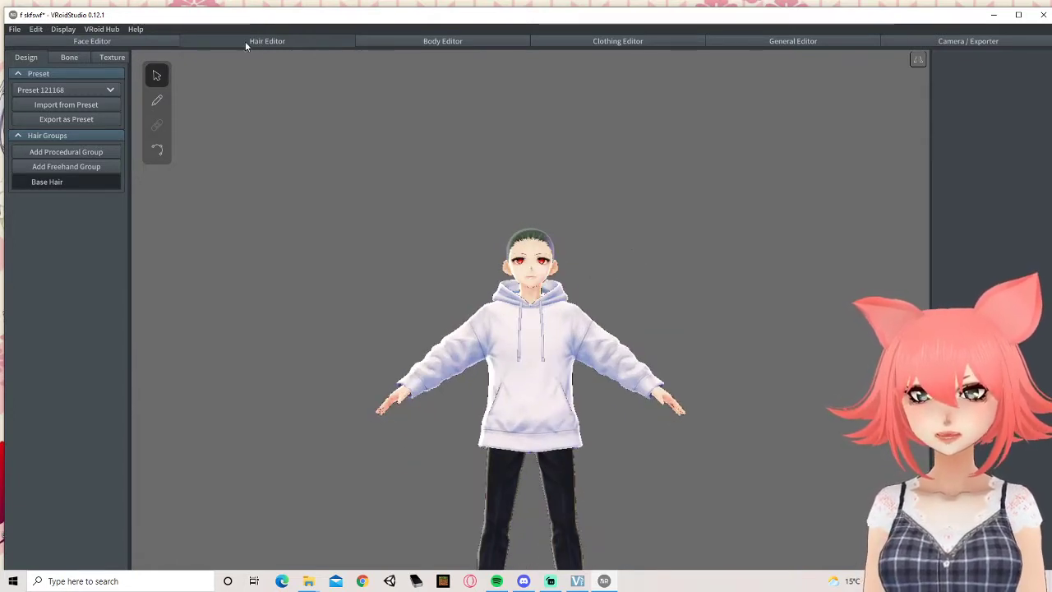
{"action": "left_click", "coordinate": [116, 92]}
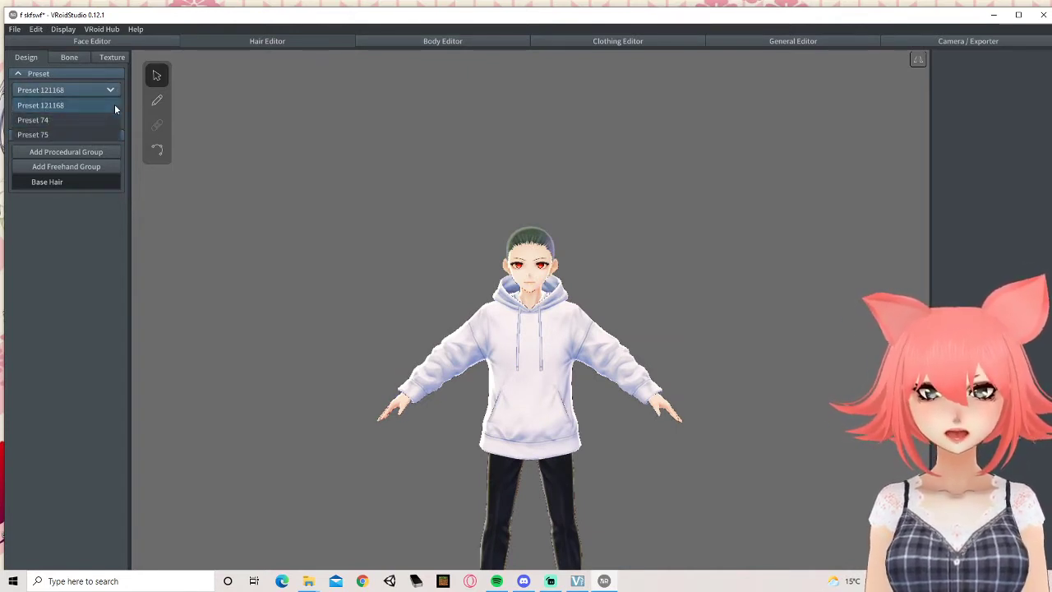
{"action": "left_click", "coordinate": [50, 122]}
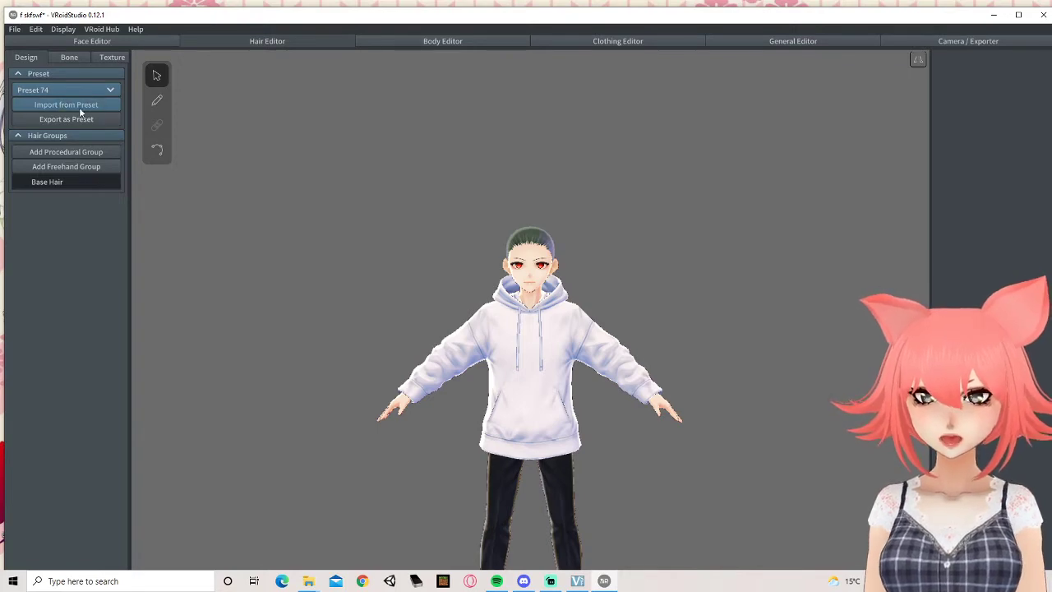
{"action": "left_click", "coordinate": [79, 107]}
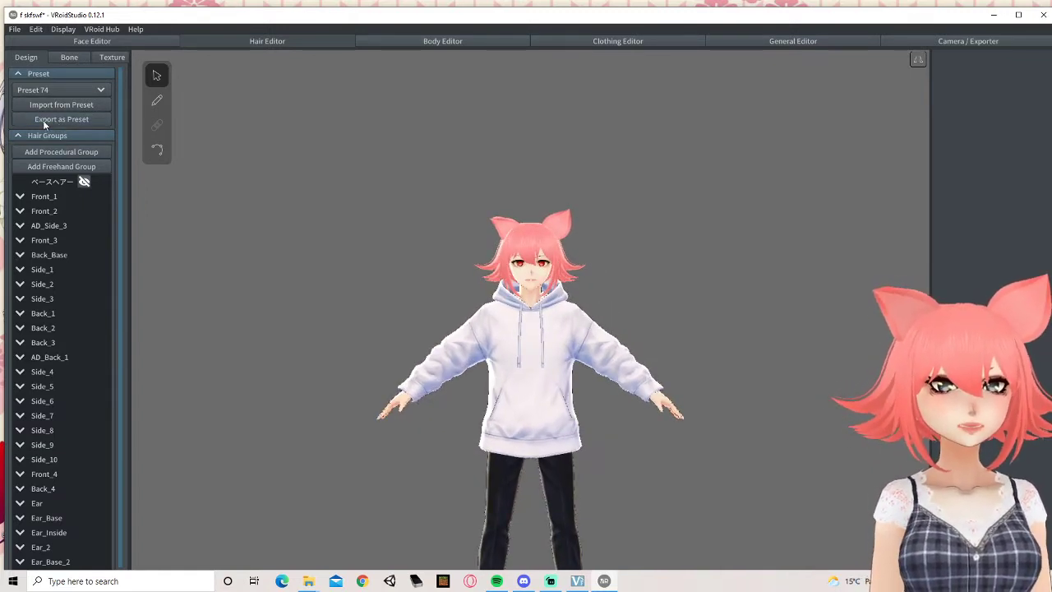
{"action": "scroll", "coordinate": [598, 284], "scroll_direction": "up", "scroll_amount": 5}
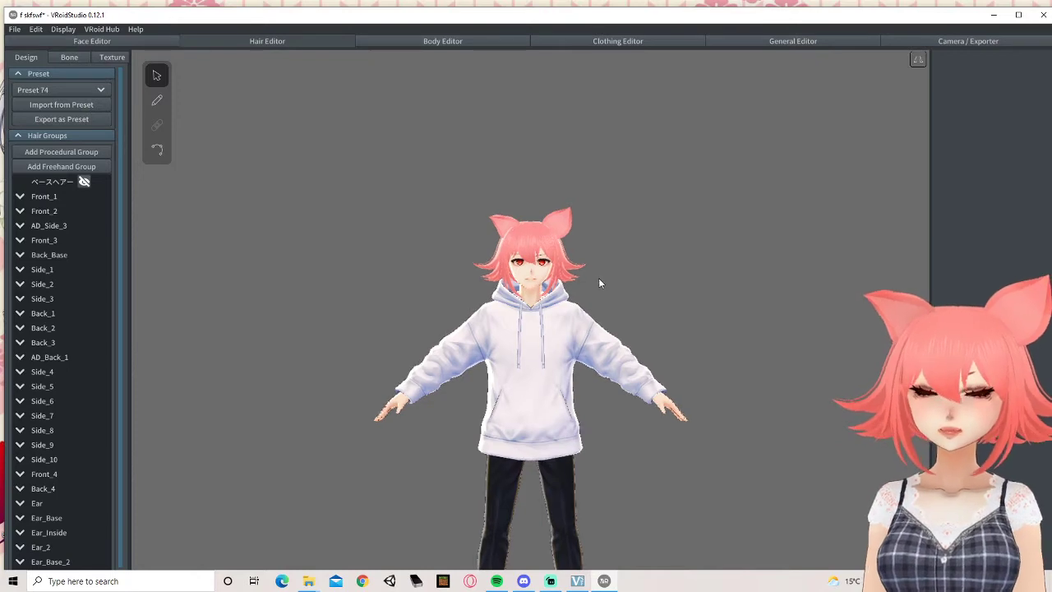
{"action": "scroll", "coordinate": [599, 278], "scroll_direction": "down", "scroll_amount": 3}
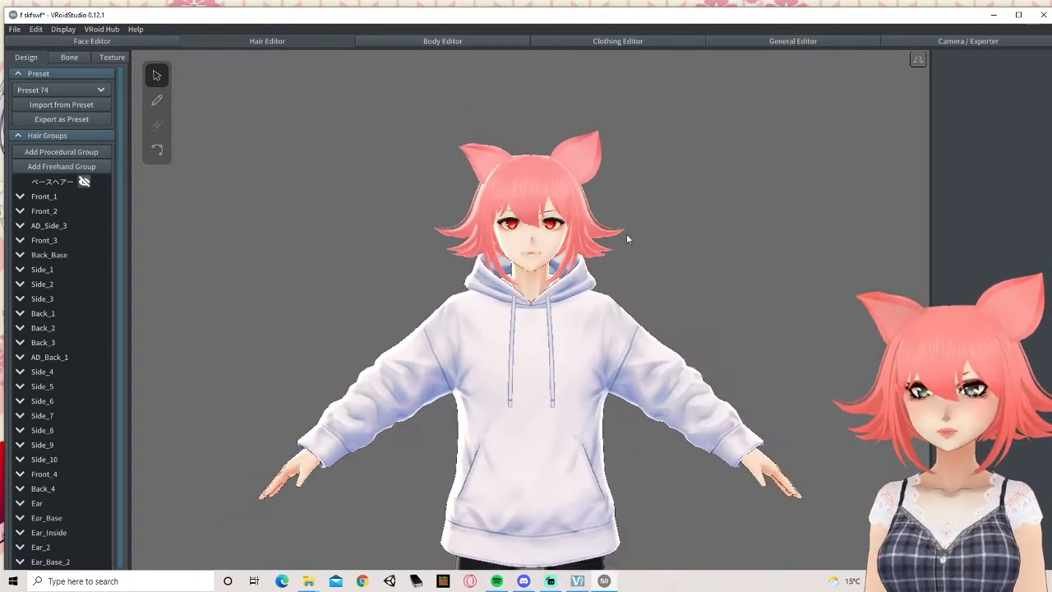